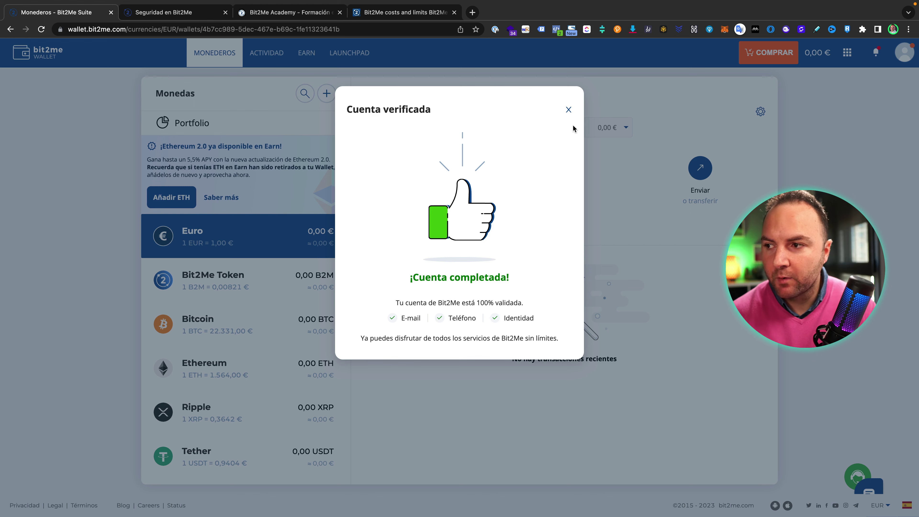
- Dismiss the account verification notice and show the euro deposit instructions for Transferencia bancaria
left_click(568, 109)
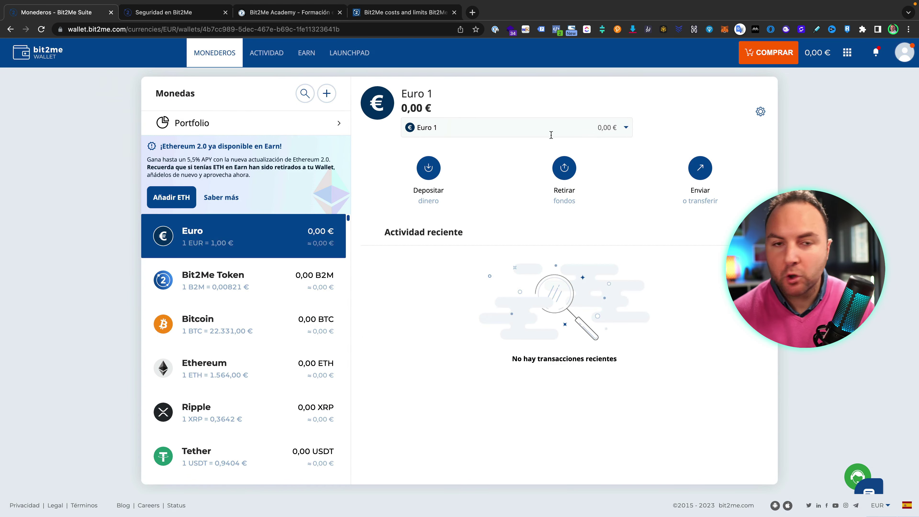
left_click(429, 167)
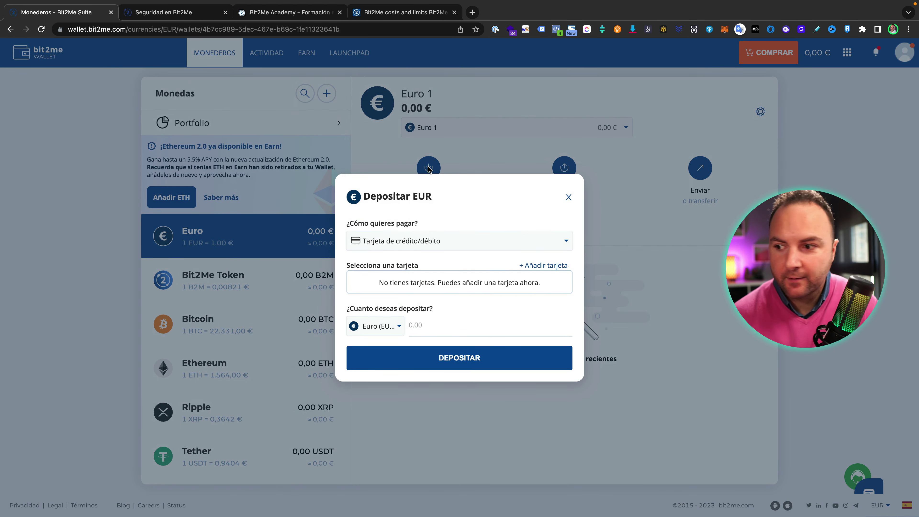
left_click(404, 242)
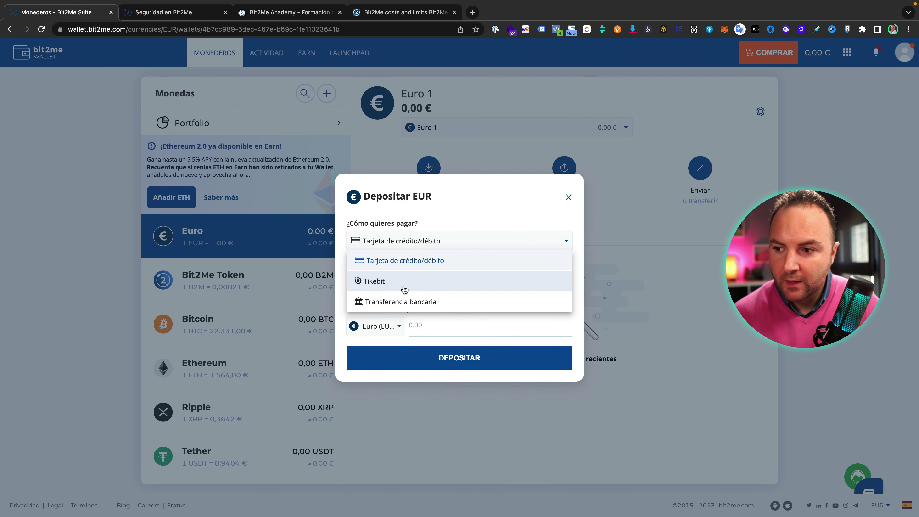
left_click(404, 305)
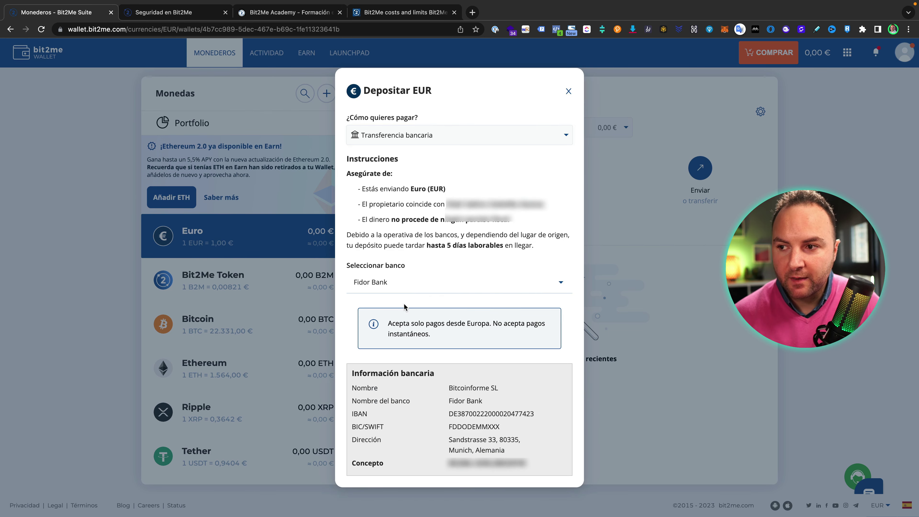
- Check which banks can receive the transfer, keep Fidor Bank selected, and close the euro deposit form
left_click(395, 286)
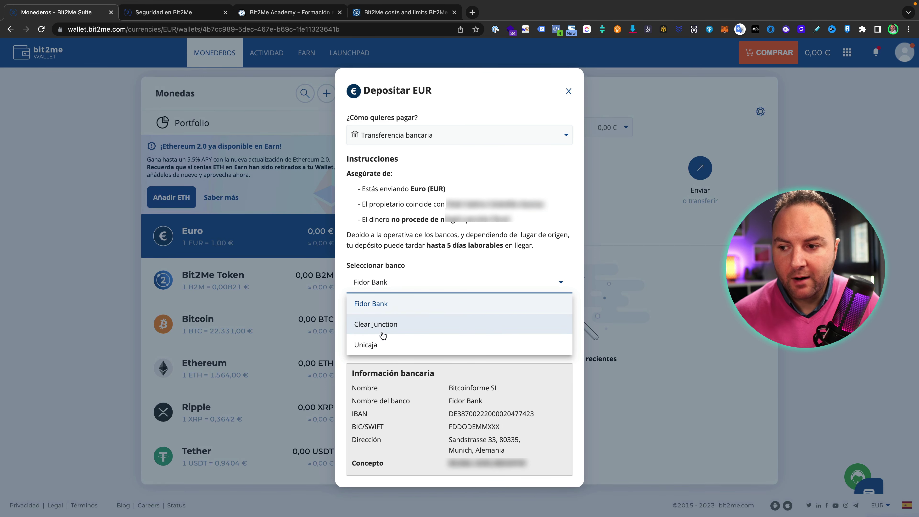
left_click(384, 306)
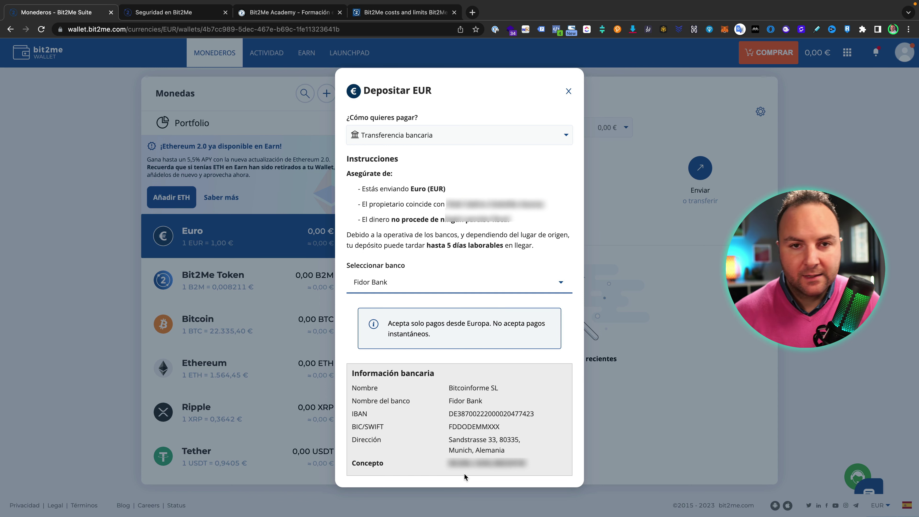
left_click(568, 92)
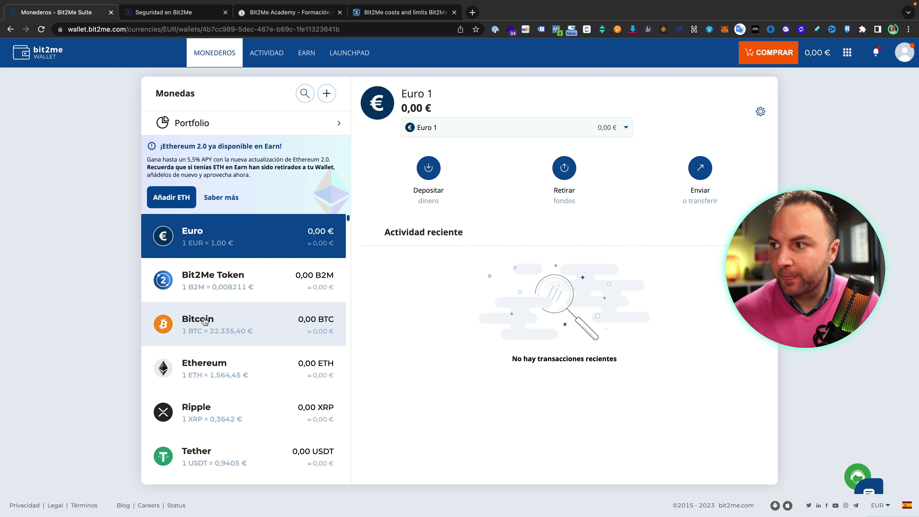
- Create a Bitcoin (BTC) wallet named "bitcoin" followed by the owner's first name
left_click(217, 321)
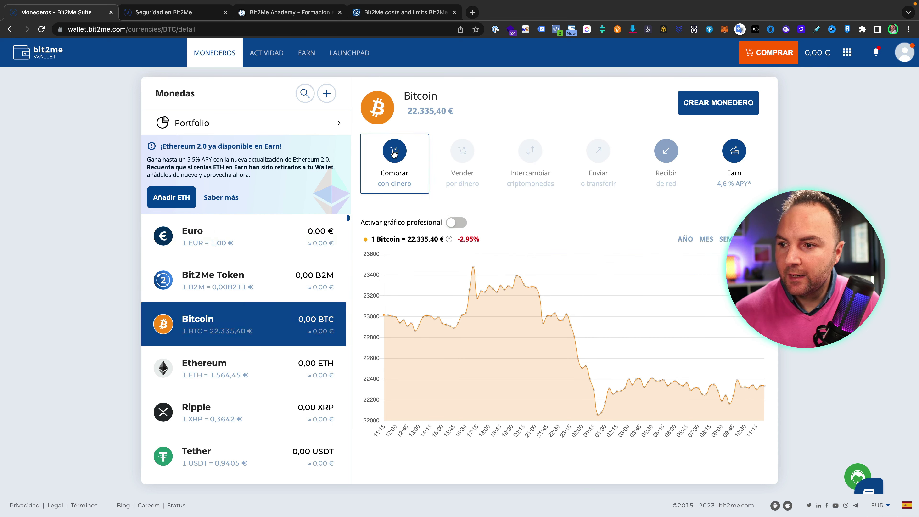
left_click(711, 109)
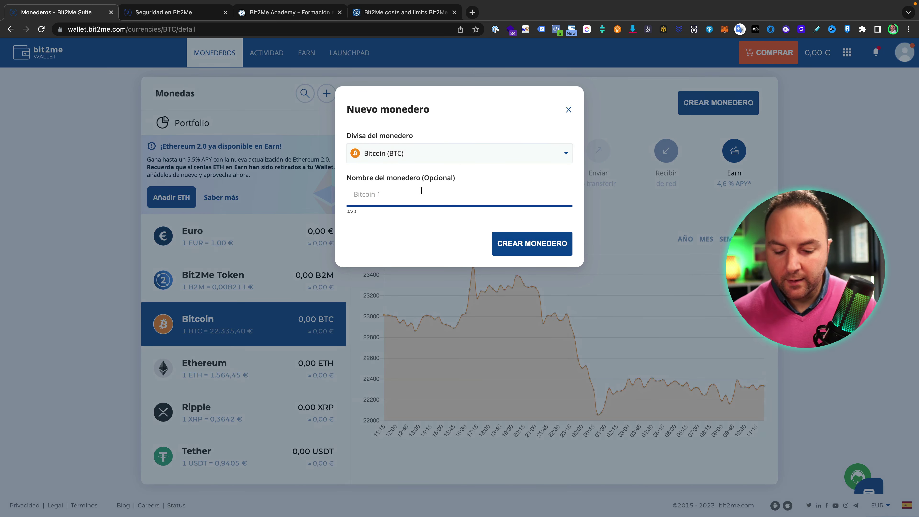
type("bitcoin")
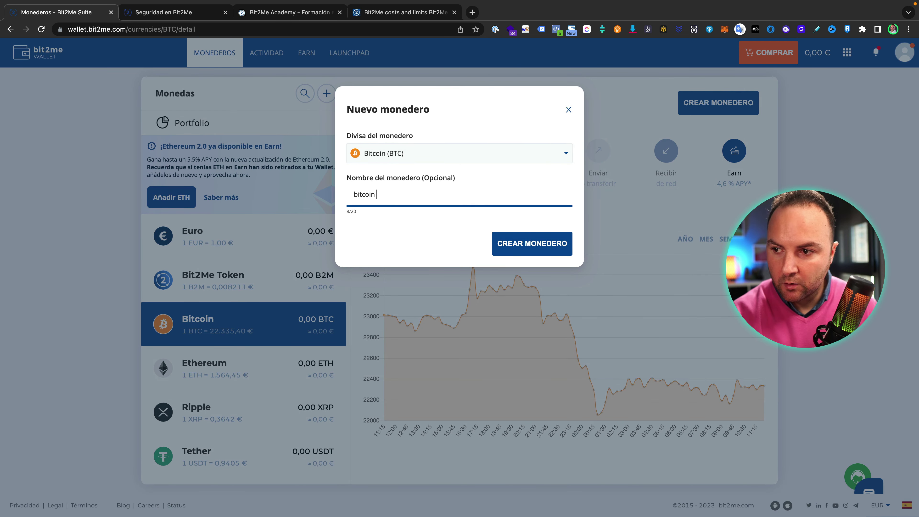
type(" iñaki")
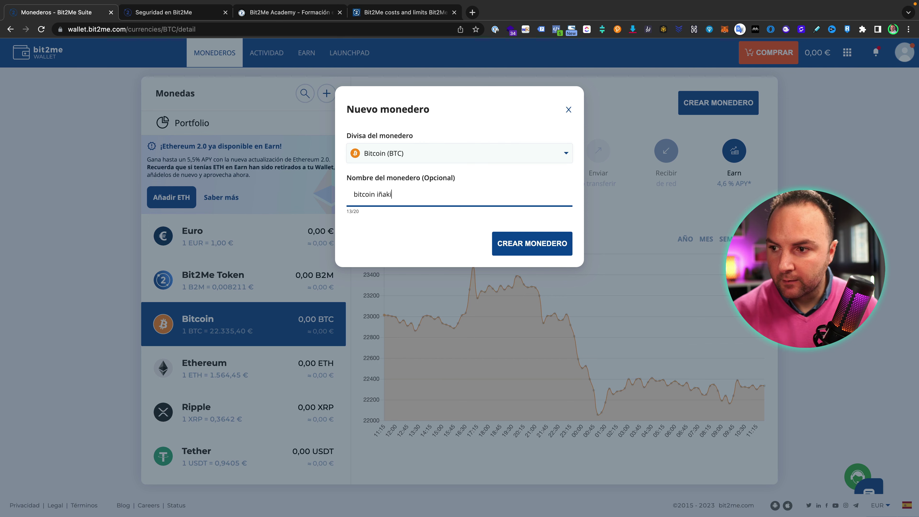
left_click(545, 237)
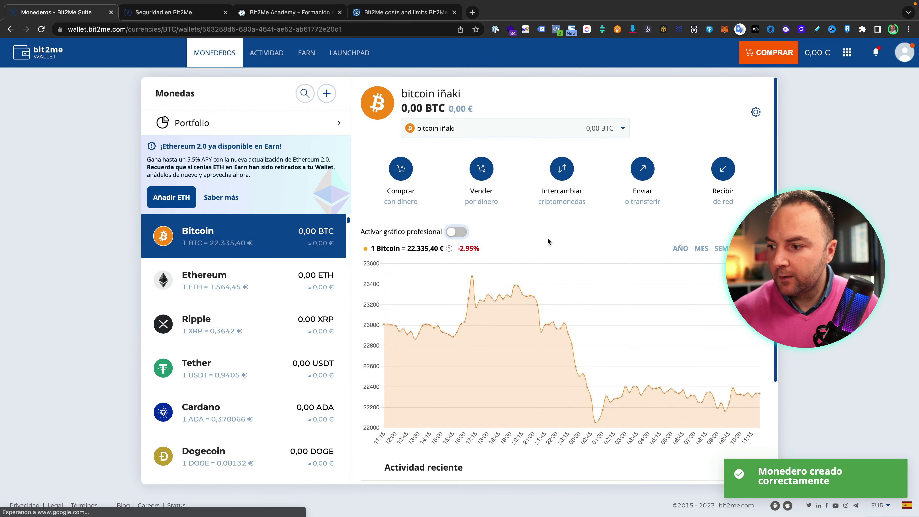
left_click(624, 128)
left_click(642, 137)
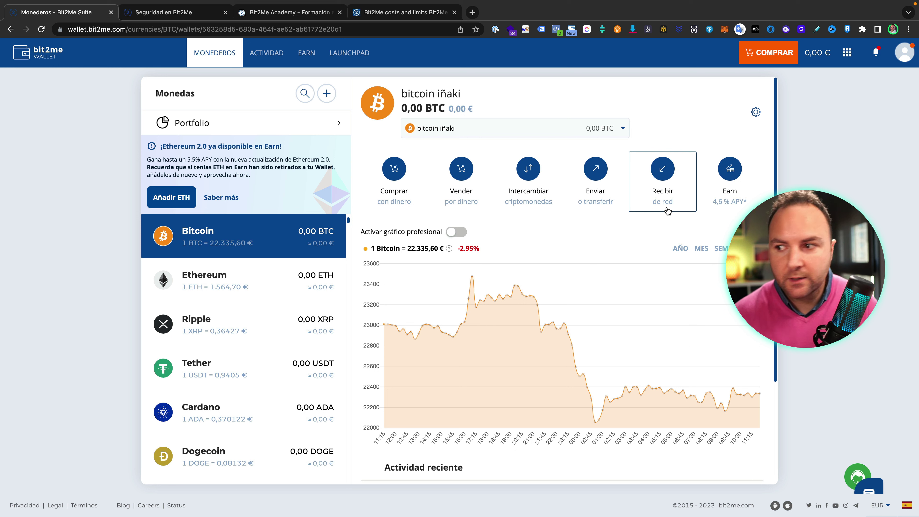
- Examine the currencies available for a new destination wallet in the Bitcoin swap form, and close it without exchanging anything
left_click(531, 183)
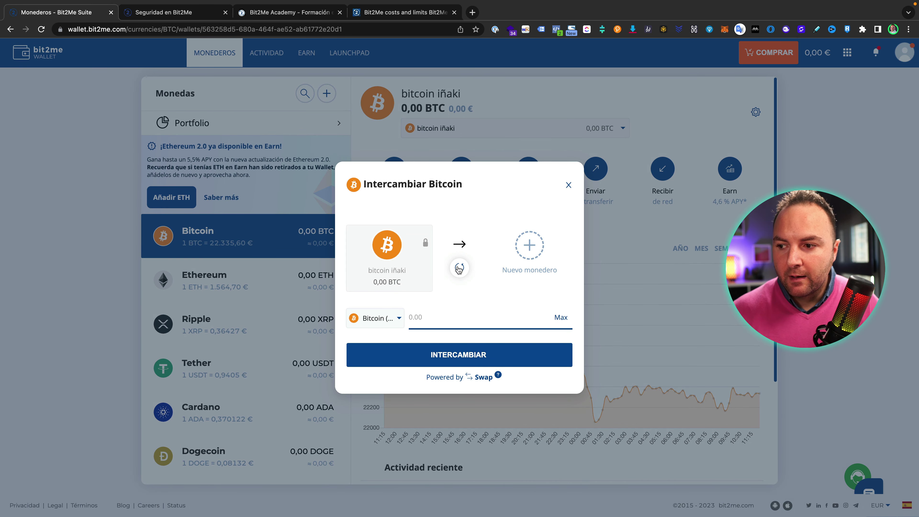
left_click(534, 250)
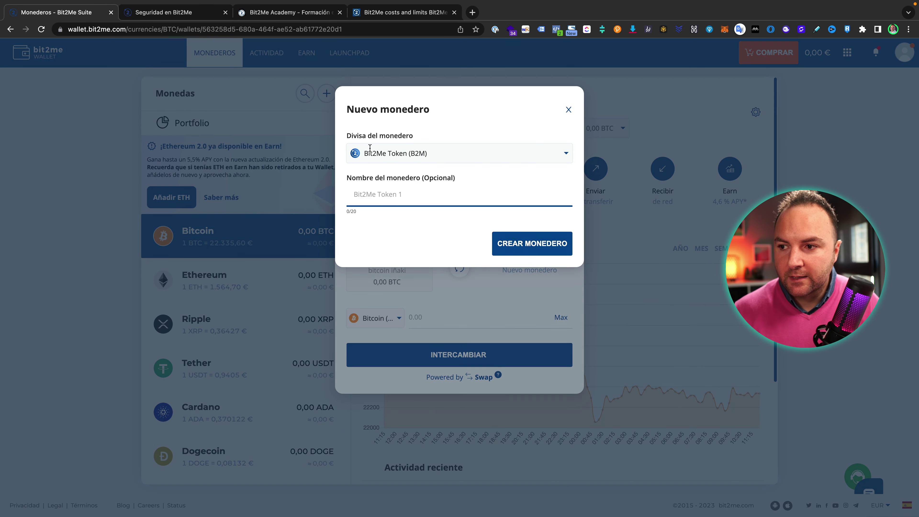
left_click(384, 152)
scroll(416, 214, "down", 5)
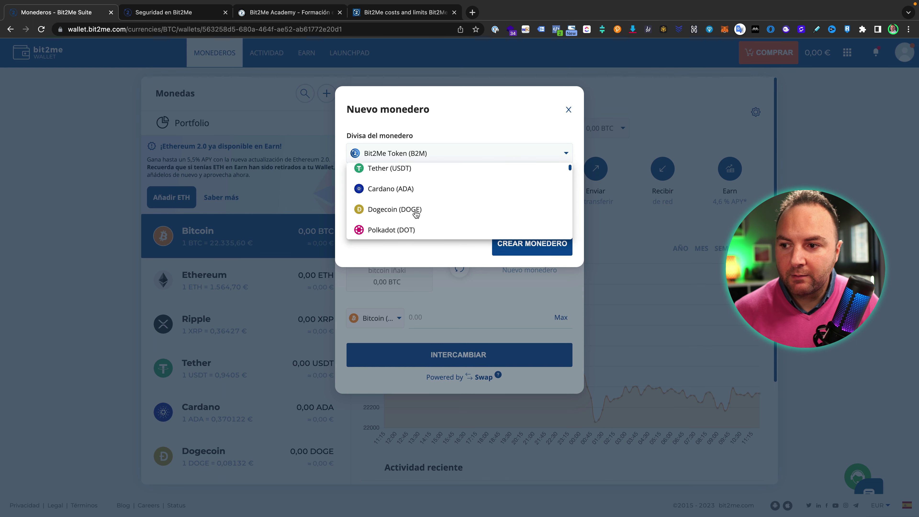
scroll(416, 214, "down", 8)
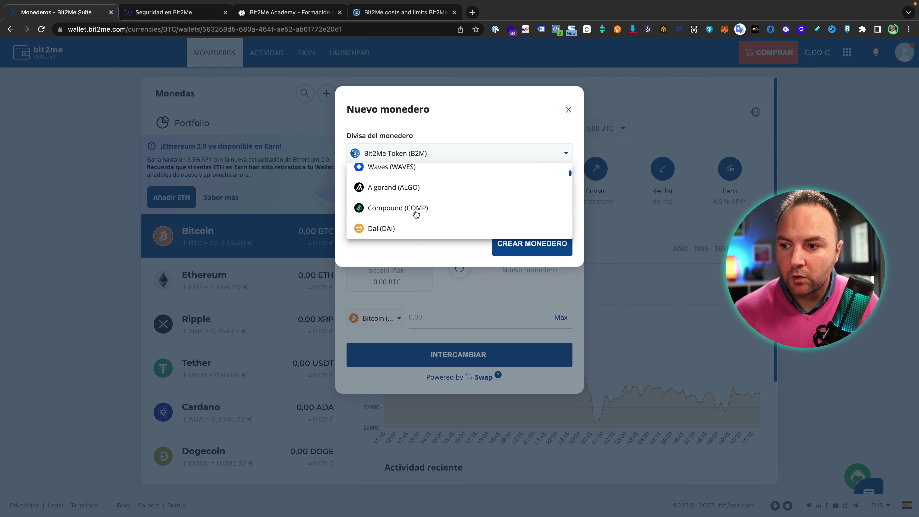
scroll(417, 214, "down", 8)
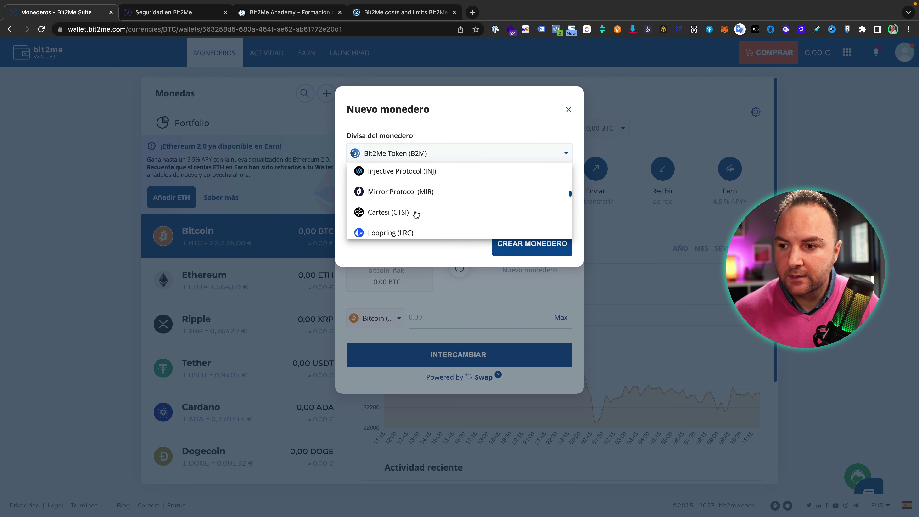
scroll(417, 214, "down", 8)
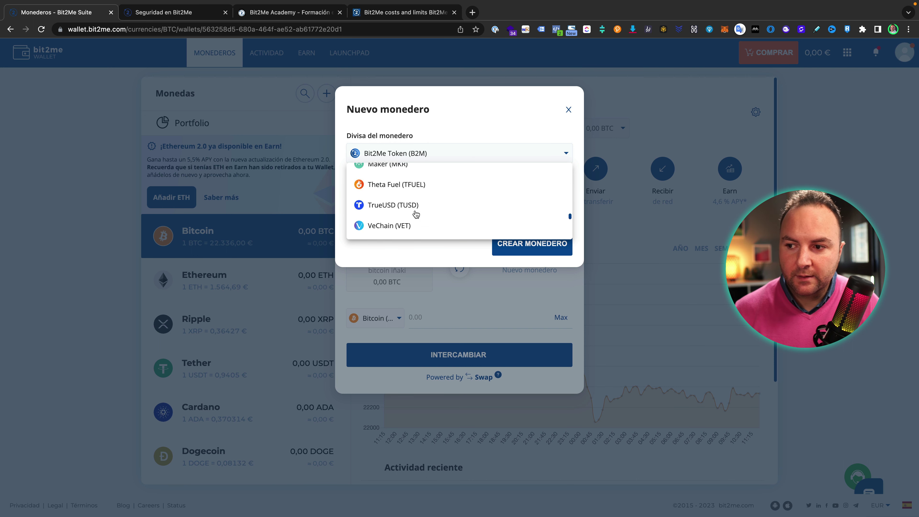
scroll(416, 215, "down", 8)
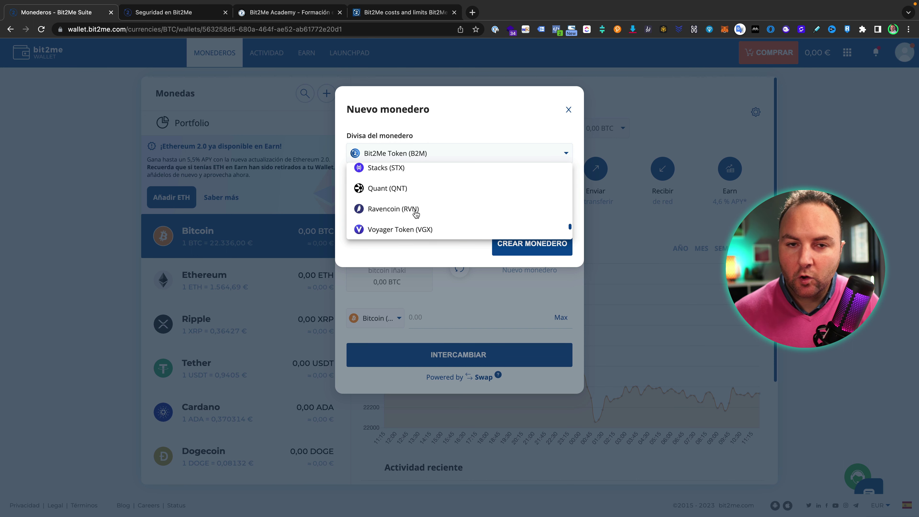
left_click(569, 109)
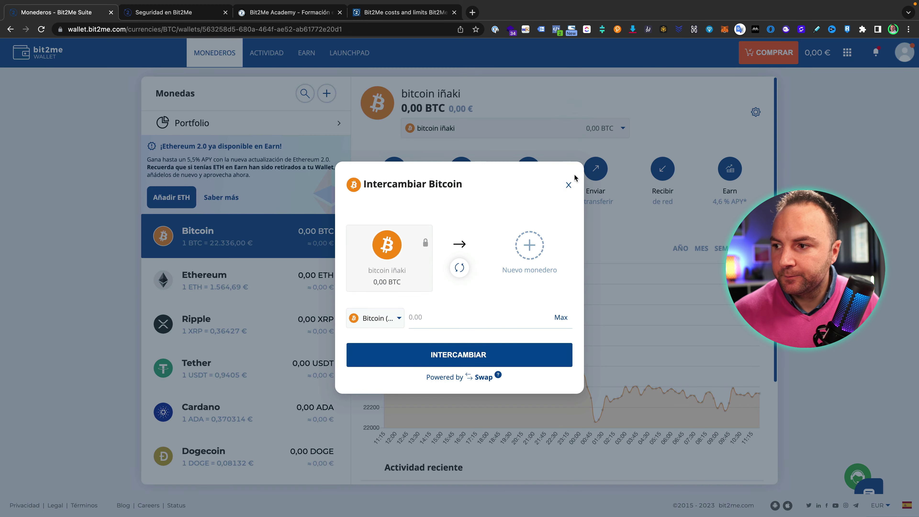
left_click(567, 181)
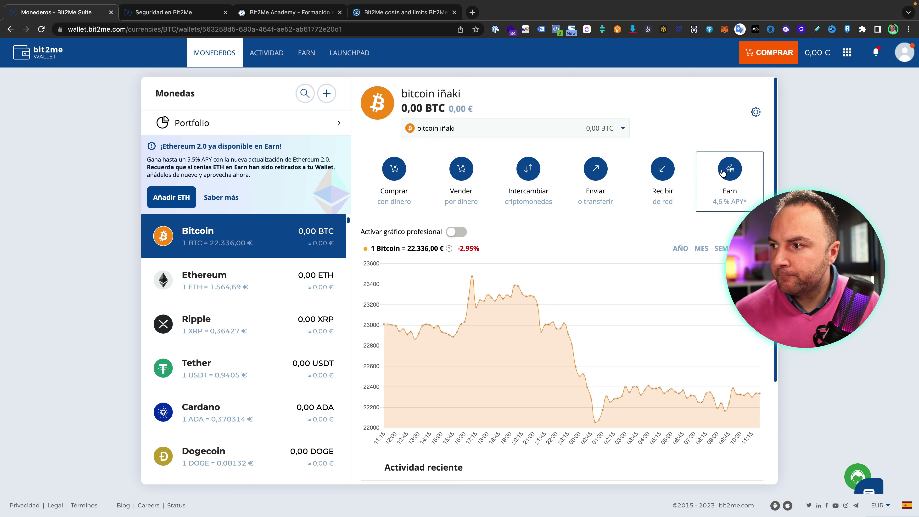
- Switch from the wallet to the Bit2Me Pro exchange
left_click(849, 53)
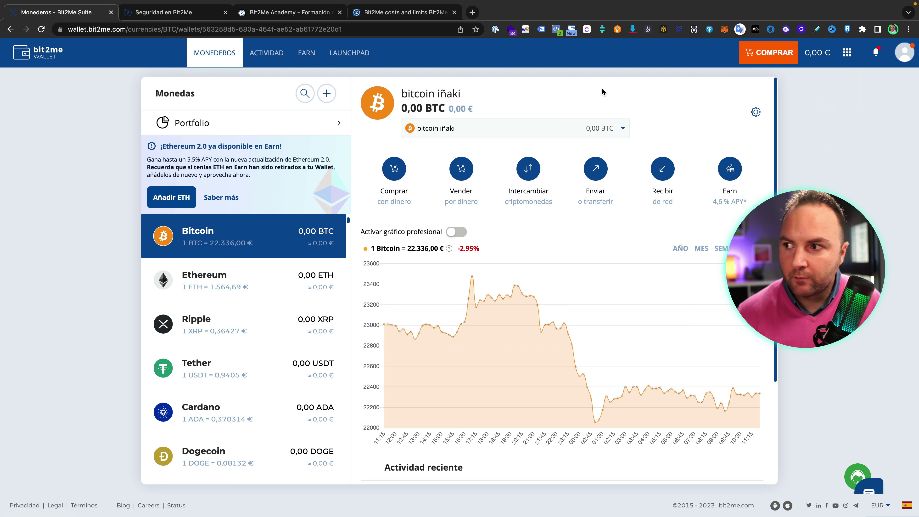
mouse_move(848, 54)
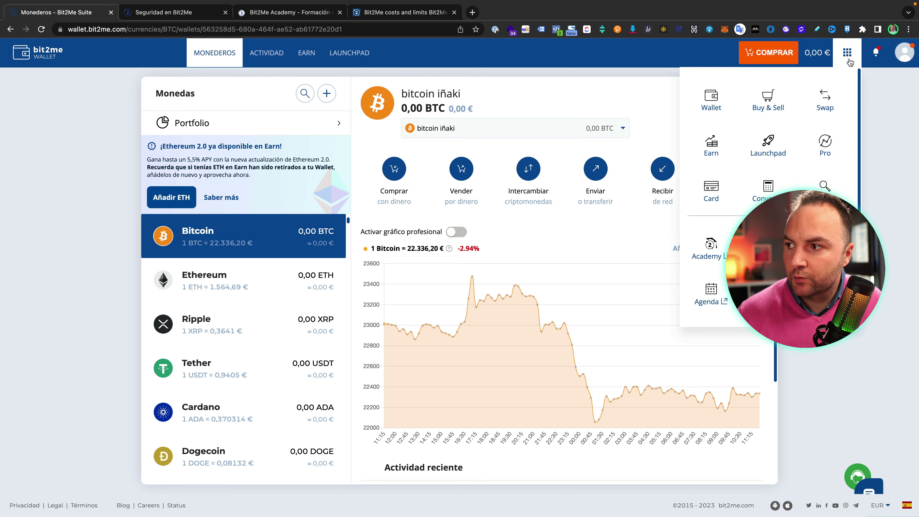
left_click(828, 145)
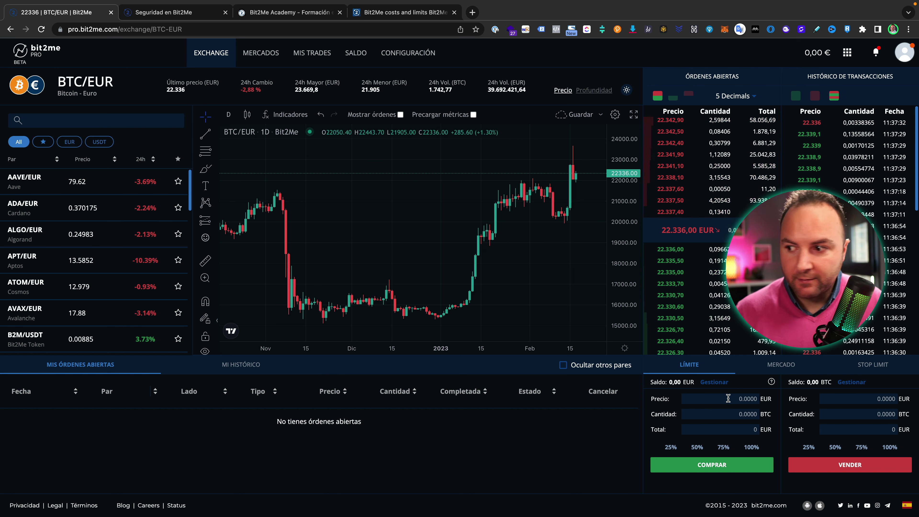
- Set the price of the BTC/EUR limit buy order to 21600 EUR
left_click_drag(651, 381, 691, 384)
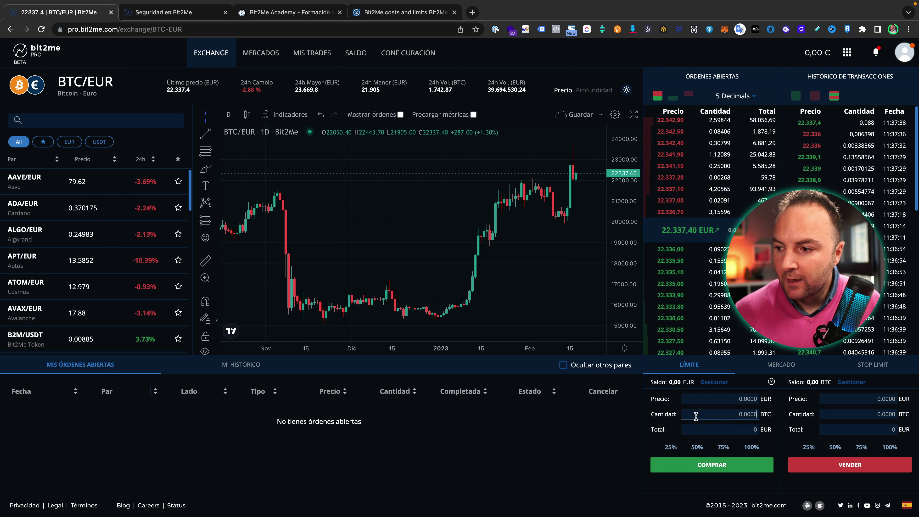
left_click(731, 398)
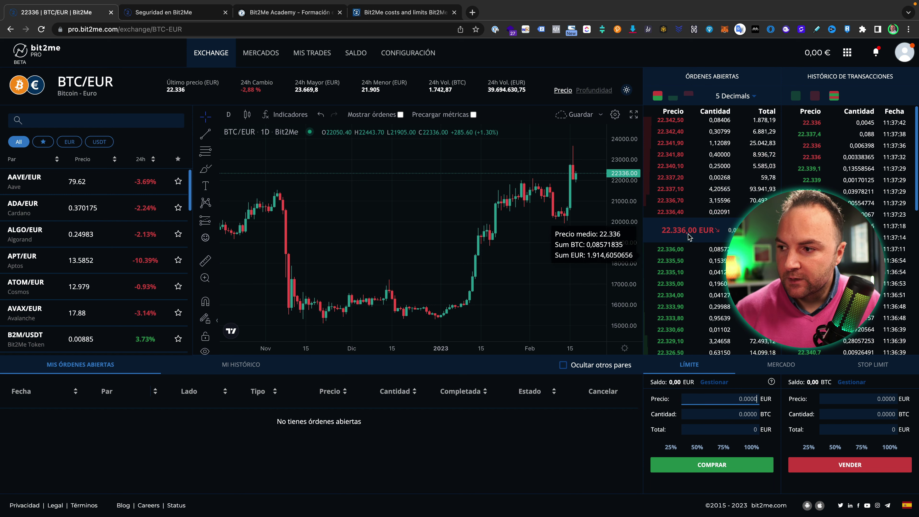
left_click(678, 252)
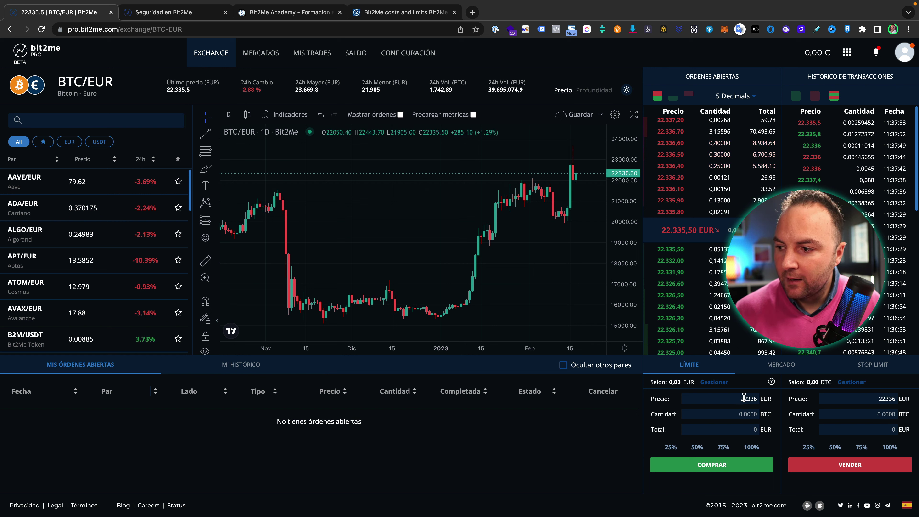
double_click(760, 396)
type("21600")
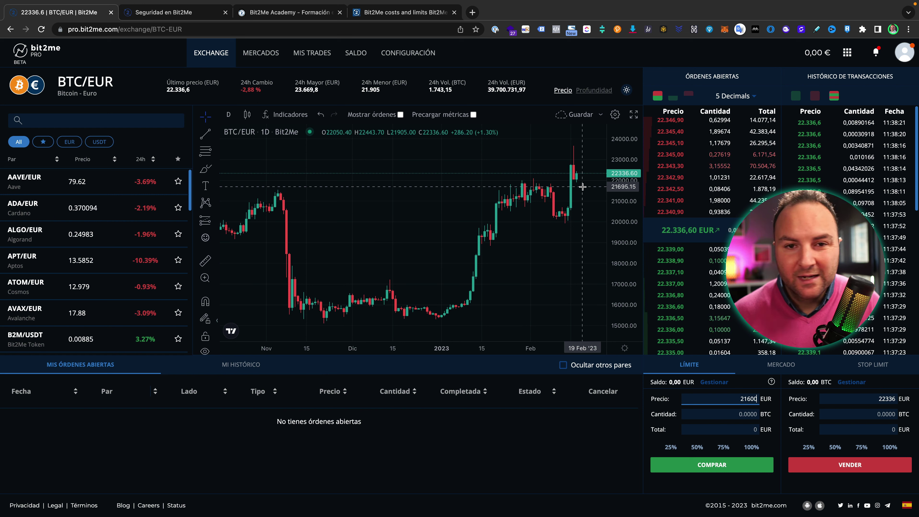
- Change the BTC/EUR order type to Mercado and select the buy order's EUR total for editing
left_click(780, 364)
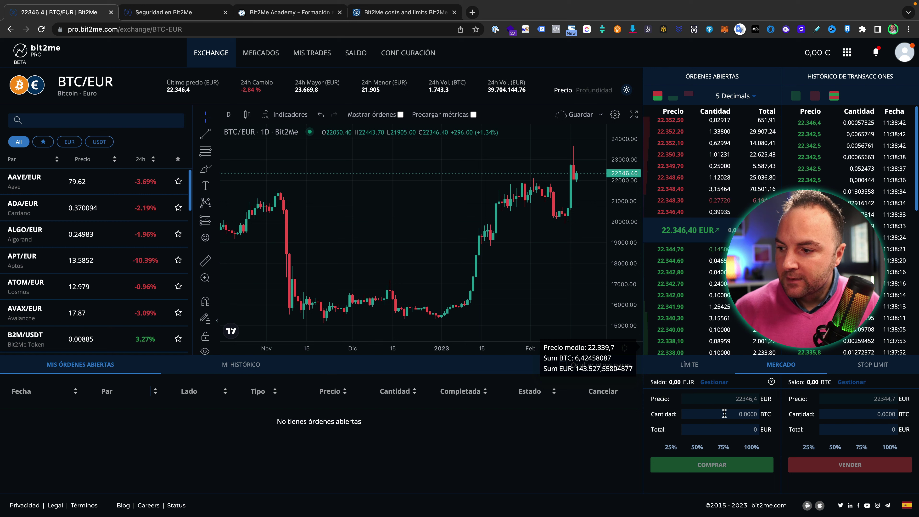
left_click(724, 430)
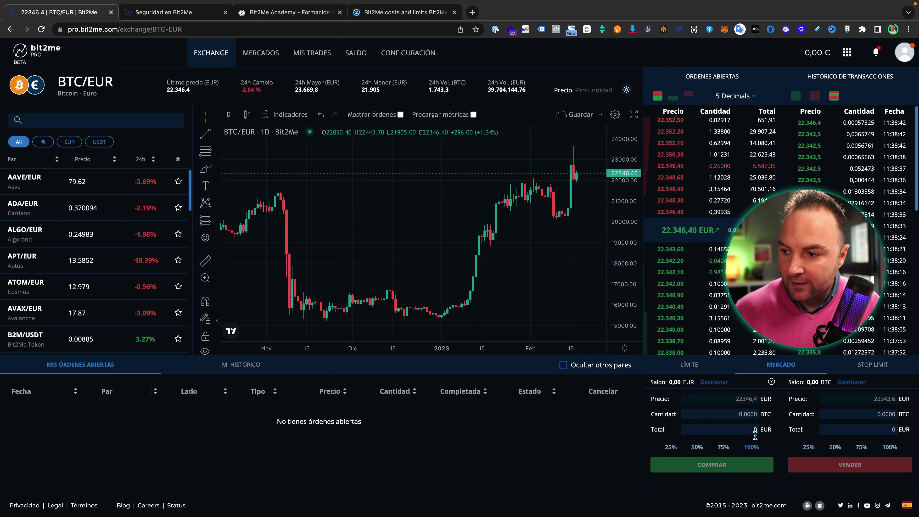
left_click_drag(758, 431, 728, 429)
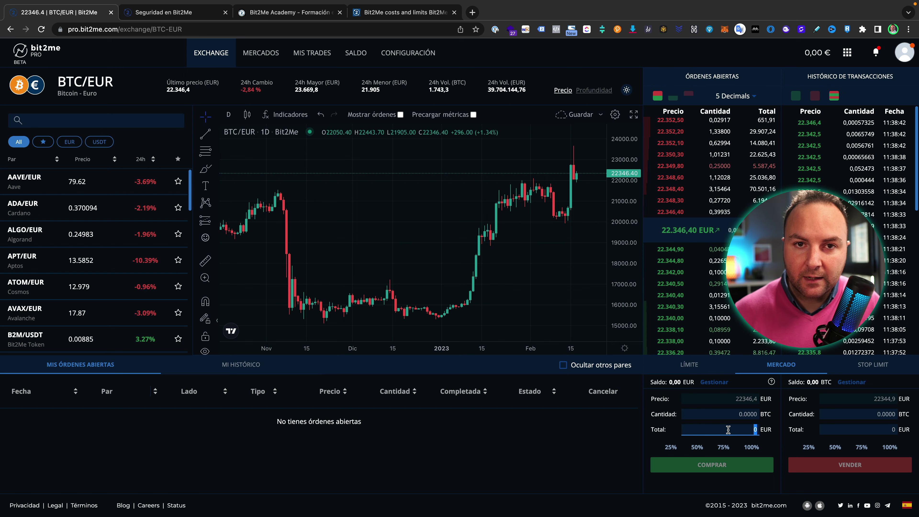